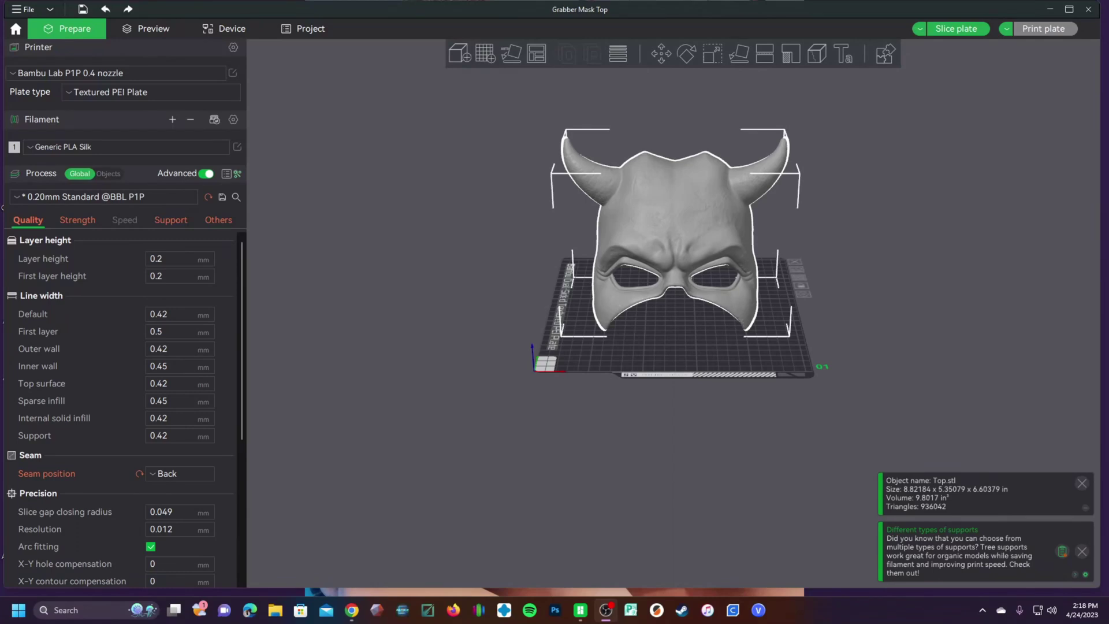
# Step: Orbit around the horned mask on the Textured PEI Plate and nudge it slightly forward and right
pyautogui.click(352, 610)
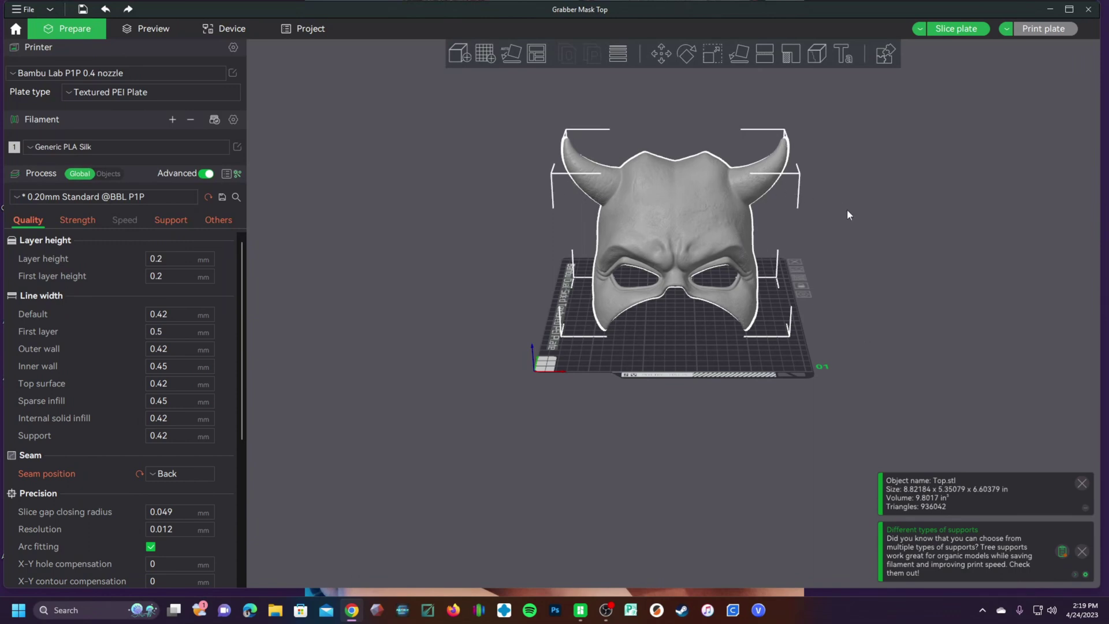
pyautogui.moveTo(848, 215); pyautogui.dragTo(453, 379)
pyautogui.scroll(5, 705, 359)
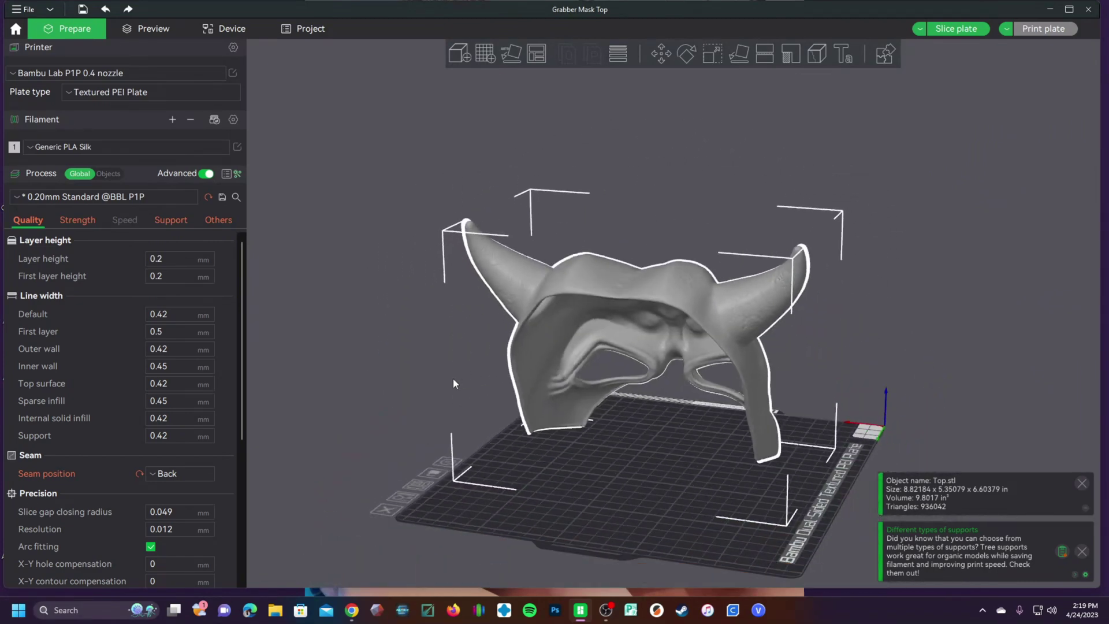
pyautogui.moveTo(616, 287); pyautogui.dragTo(642, 304)
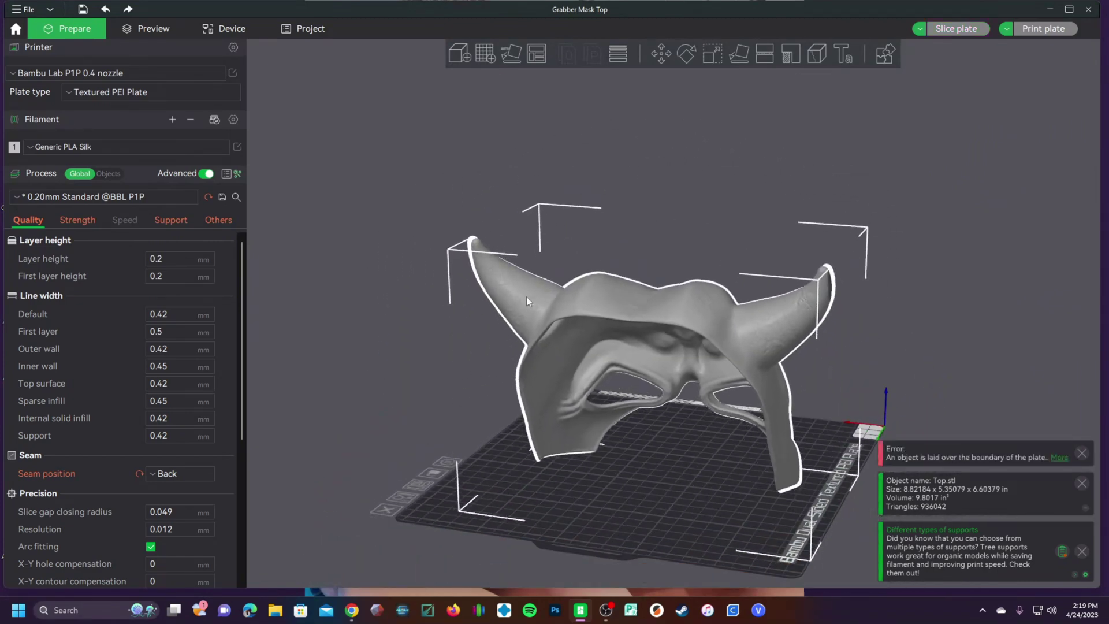
pyautogui.moveTo(905, 333); pyautogui.dragTo(729, 153)
# Step: With the Move tool, drag the mask down into the build plate to Z -0.45 in
pyautogui.press('m')
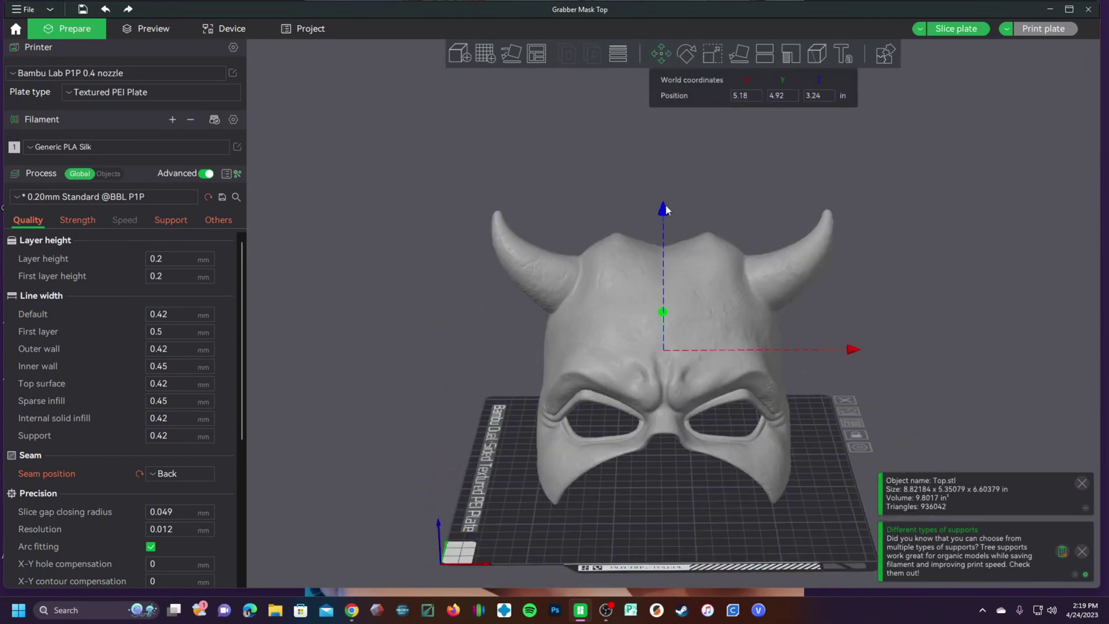
pyautogui.moveTo(663, 211); pyautogui.dragTo(662, 347)
pyautogui.moveTo(922, 418)
pyautogui.mouseDown()
pyautogui.moveTo(886, 406)
pyautogui.moveTo(904, 411)
pyautogui.mouseUp()
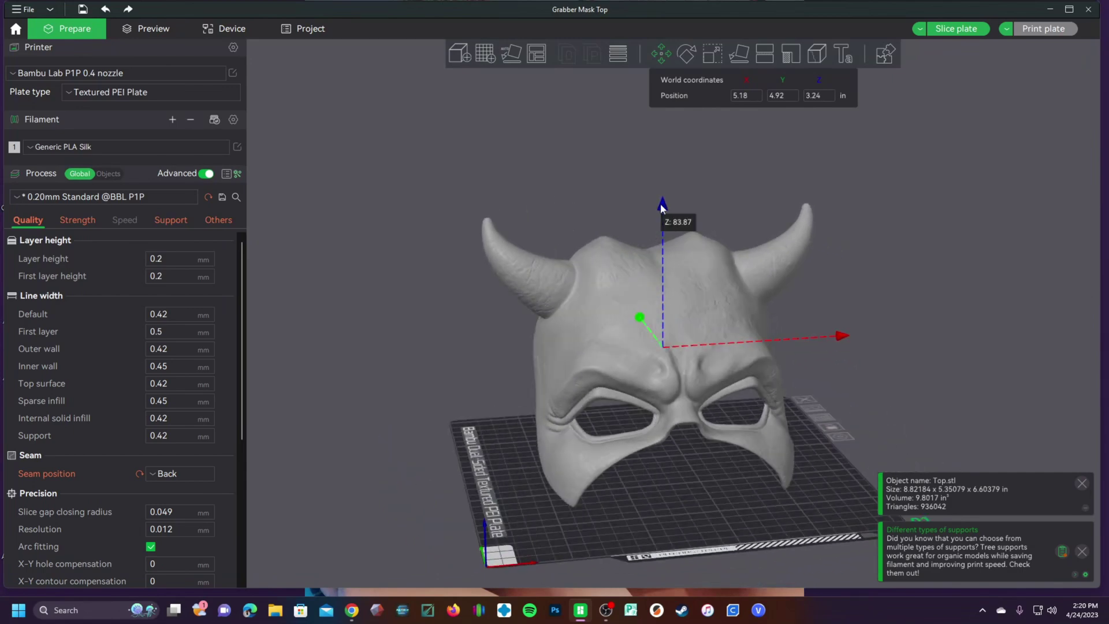
pyautogui.moveTo(662, 203); pyautogui.dragTo(654, 365)
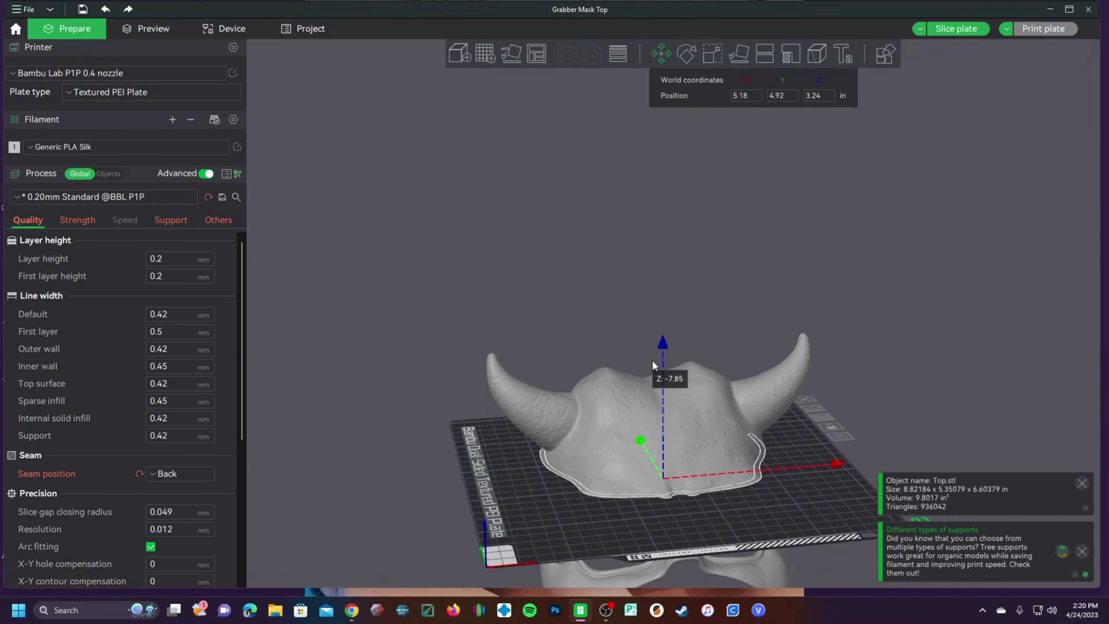
pyautogui.moveTo(653, 361); pyautogui.dragTo(652, 361)
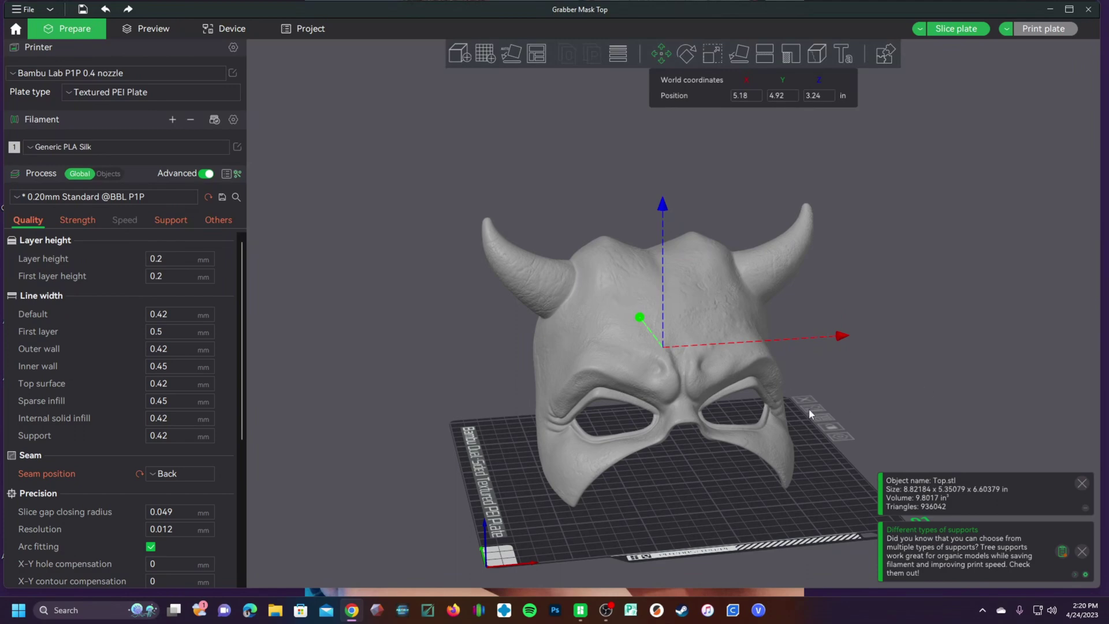
pyautogui.moveTo(662, 207); pyautogui.dragTo(638, 361)
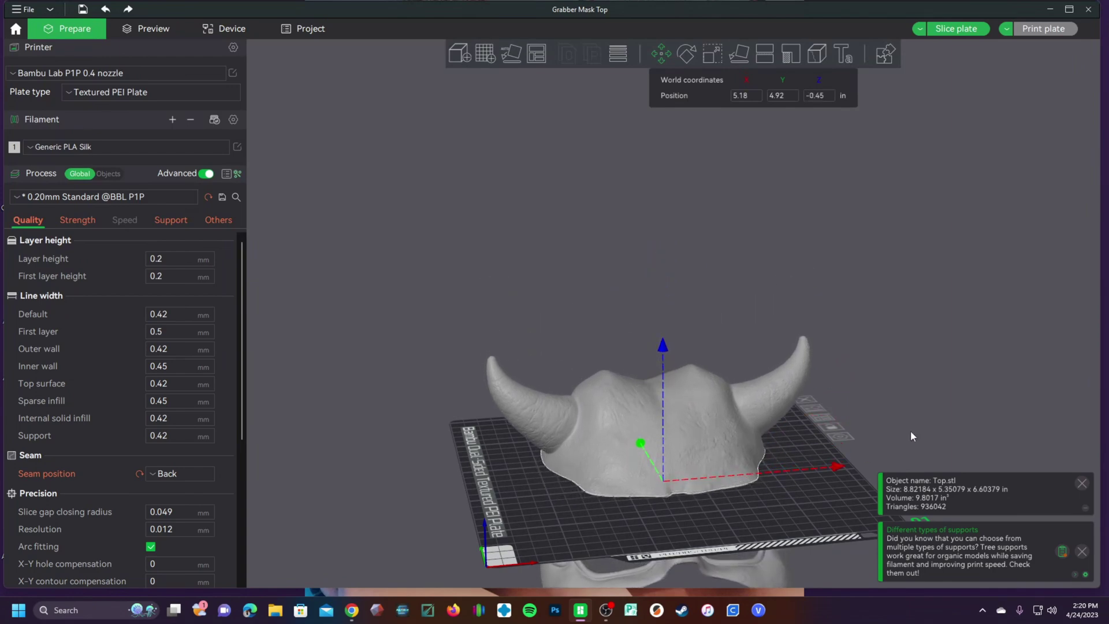
pyautogui.moveTo(910, 431); pyautogui.dragTo(679, 422)
# Step: Zoom and orbit around the plate to check the sunken mask from low side and front views
pyautogui.scroll(-3, 705, 440)
pyautogui.moveTo(727, 458); pyautogui.dragTo(729, 507)
pyautogui.scroll(3, 729, 506)
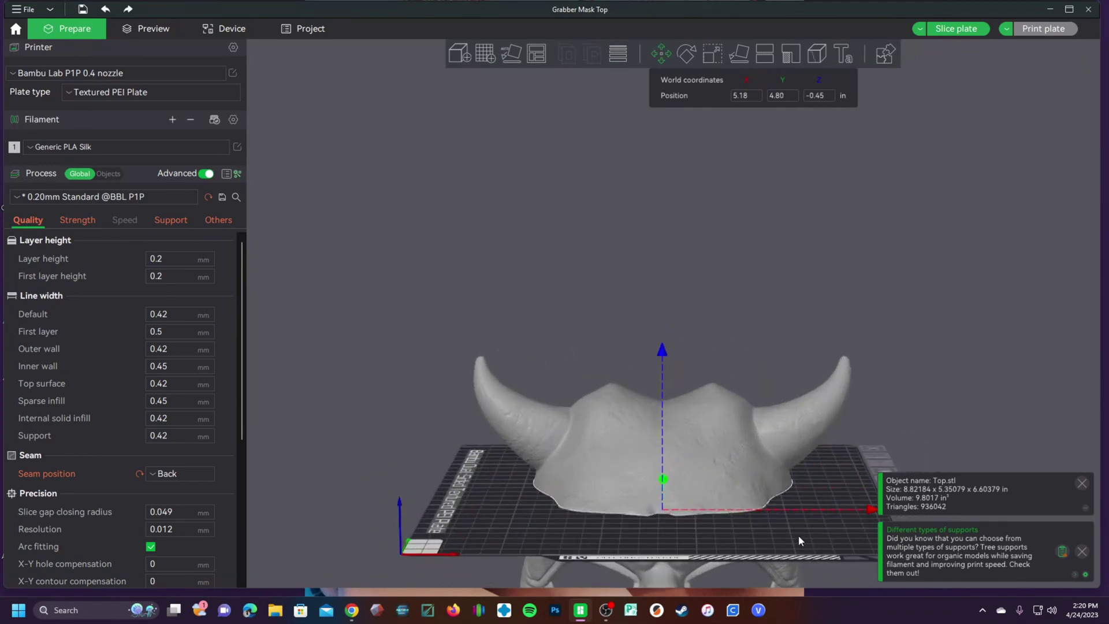
pyautogui.moveTo(798, 534); pyautogui.dragTo(605, 529)
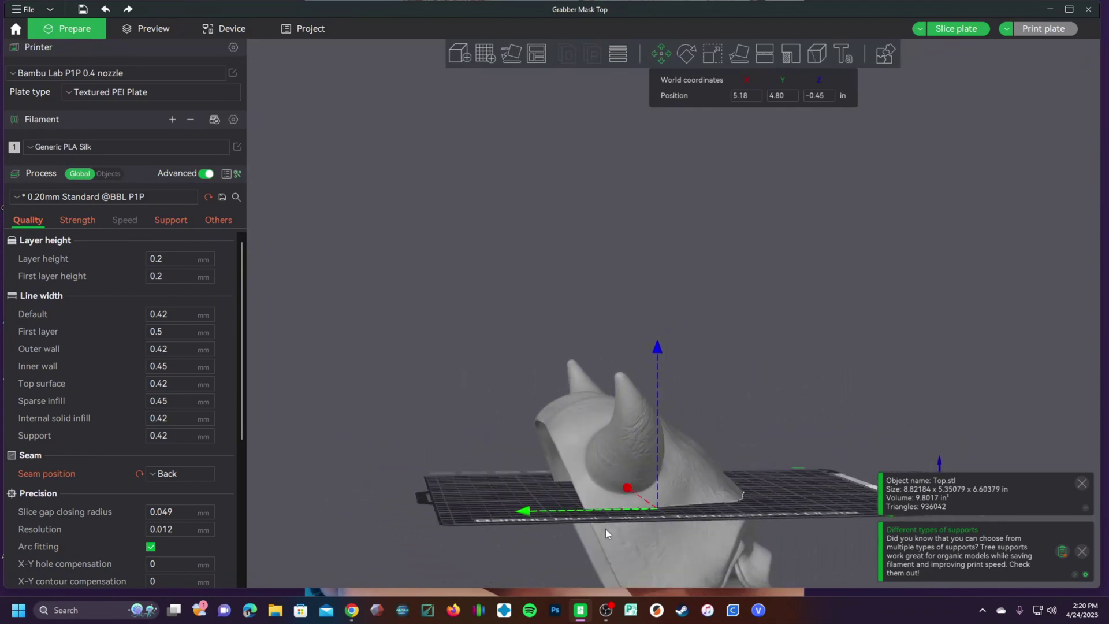
pyautogui.moveTo(599, 474); pyautogui.dragTo(561, 502)
pyautogui.moveTo(731, 498); pyautogui.dragTo(470, 495)
# Step: Slice the plate, orbit the preview to inspect the tree supports from front, side and rear, then return to Prepare
pyautogui.click(951, 30)
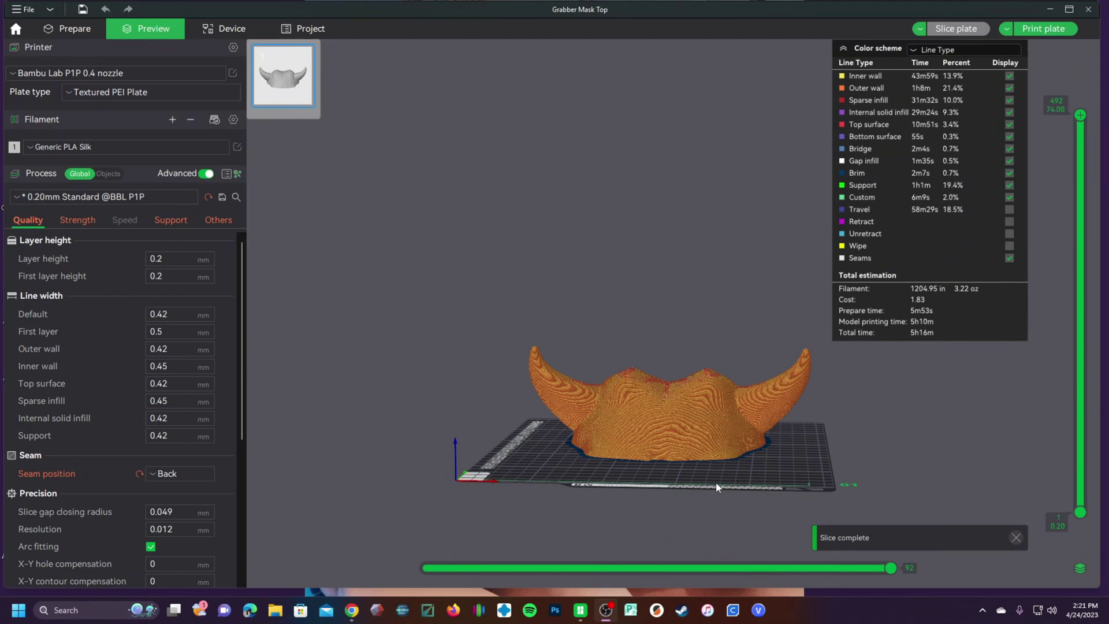
pyautogui.moveTo(796, 495); pyautogui.dragTo(641, 463)
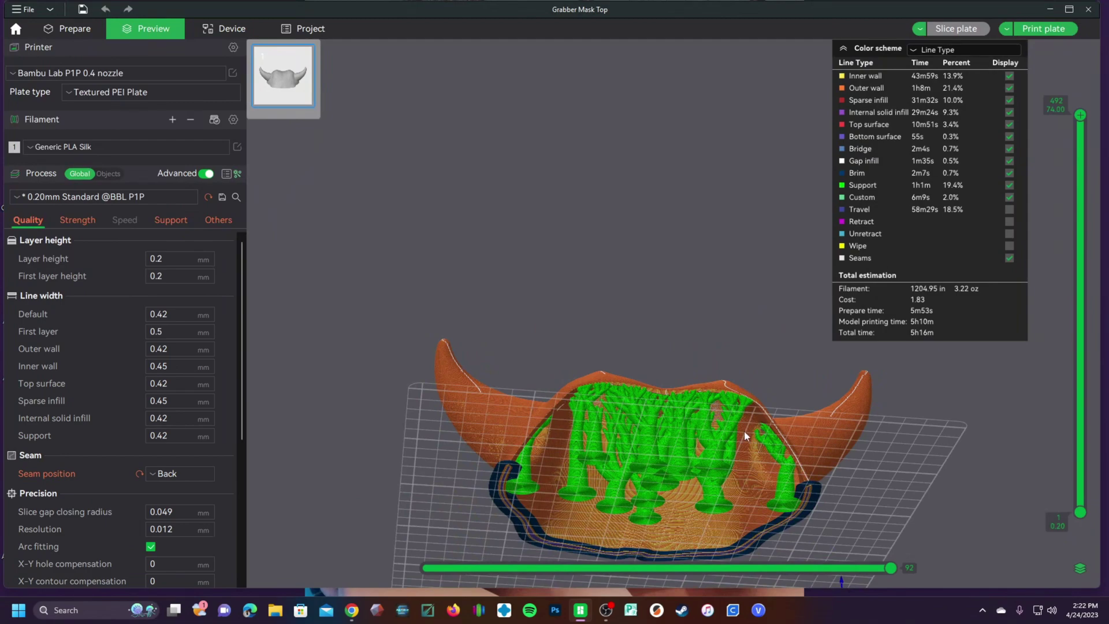
pyautogui.moveTo(799, 443); pyautogui.dragTo(543, 469)
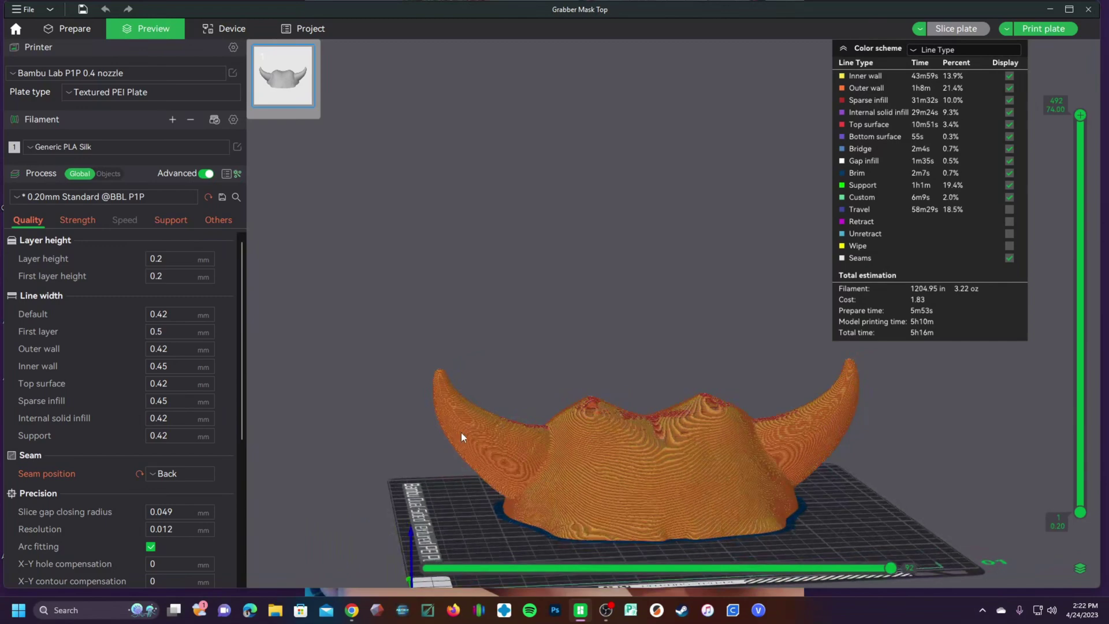
pyautogui.moveTo(479, 461); pyautogui.dragTo(716, 468)
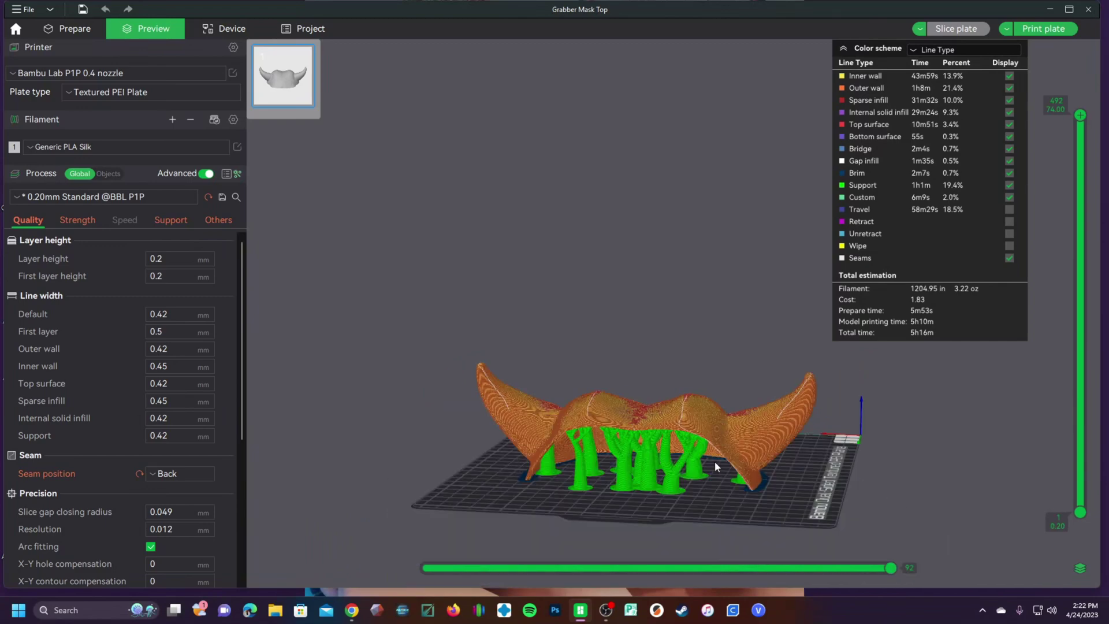
pyautogui.moveTo(795, 469); pyautogui.dragTo(691, 477)
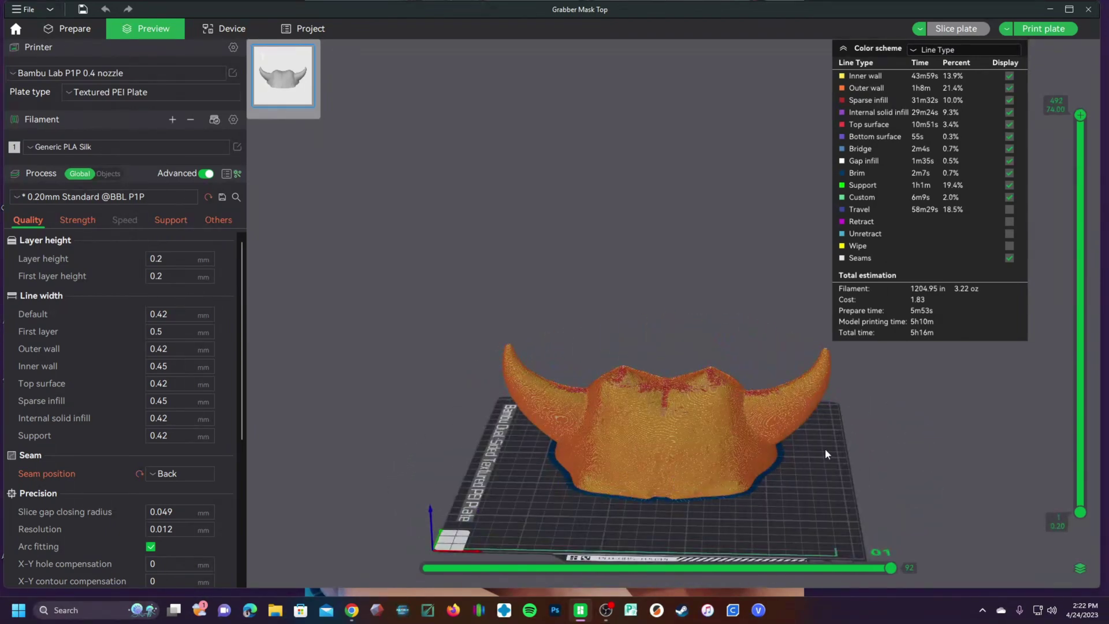
pyautogui.moveTo(825, 449); pyautogui.dragTo(677, 449)
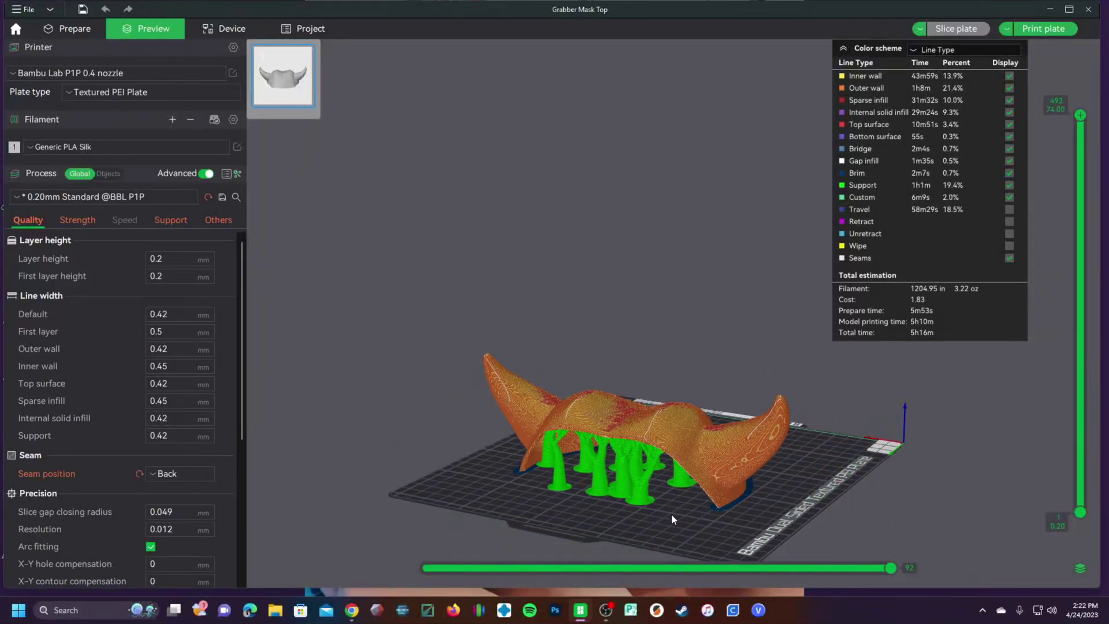
pyautogui.moveTo(668, 512); pyautogui.dragTo(802, 506)
pyautogui.hotkey('ctrl', 'Tab')
# Step: Switch to the front view, then orbit, pan and zoom to an angled, centred view of the mask
pyautogui.press('3')
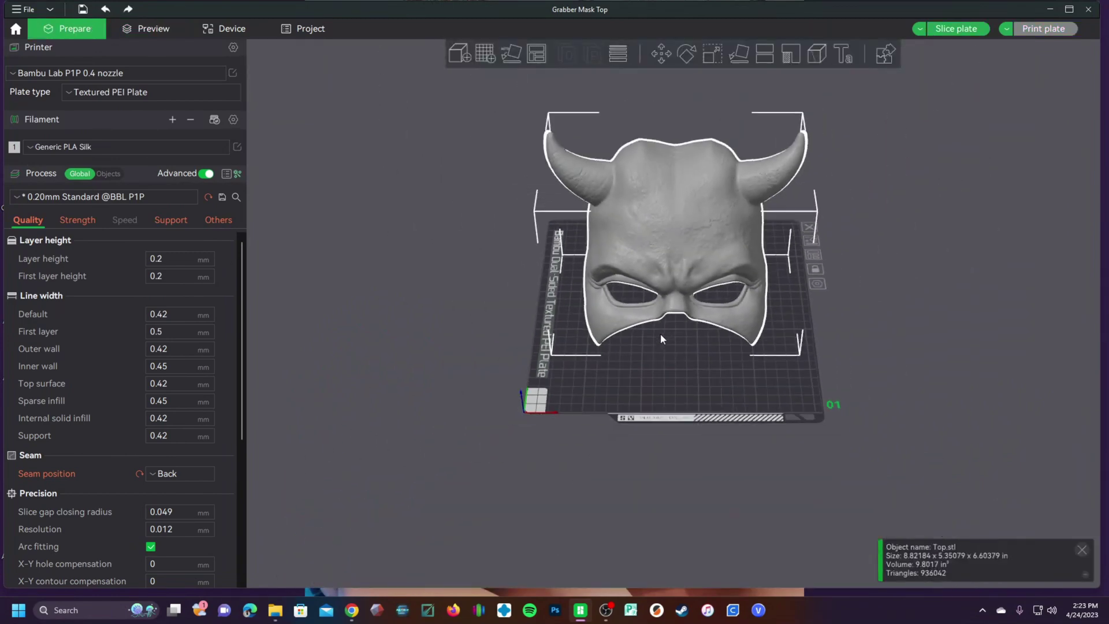
pyautogui.moveTo(879, 301); pyautogui.dragTo(738, 279)
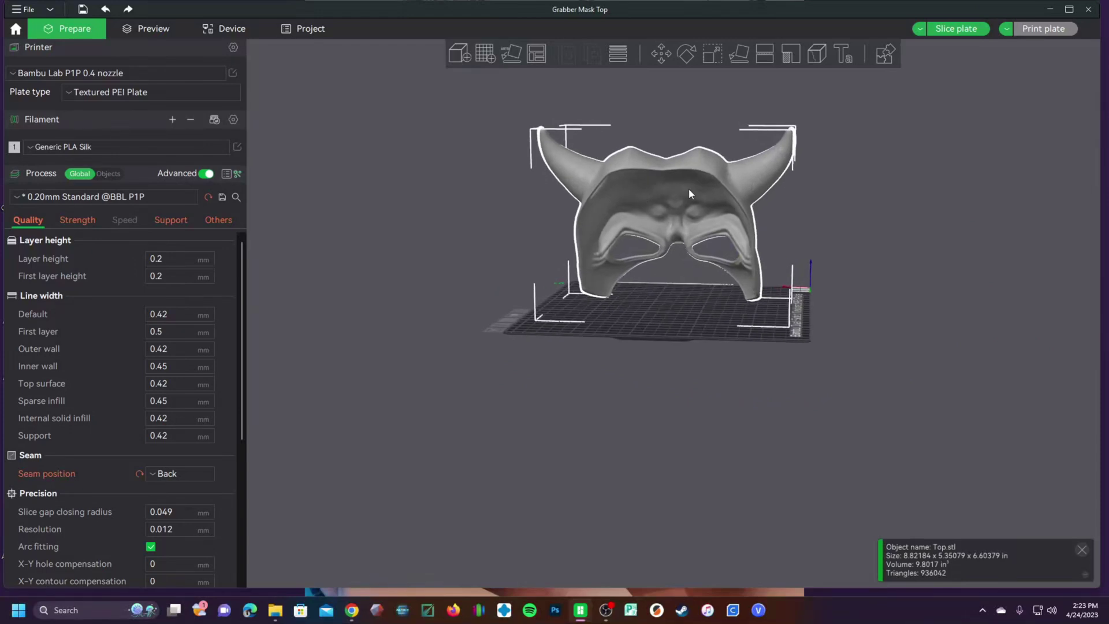
pyautogui.moveTo(682, 150); pyautogui.dragTo(657, 290)
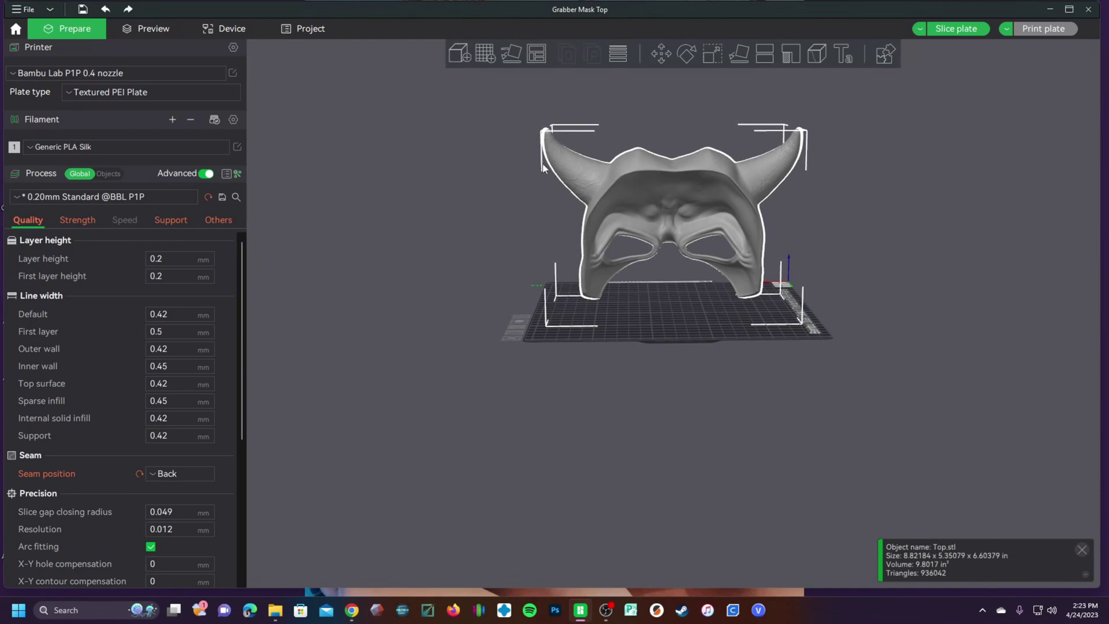
pyautogui.moveTo(589, 353); pyautogui.dragTo(723, 355)
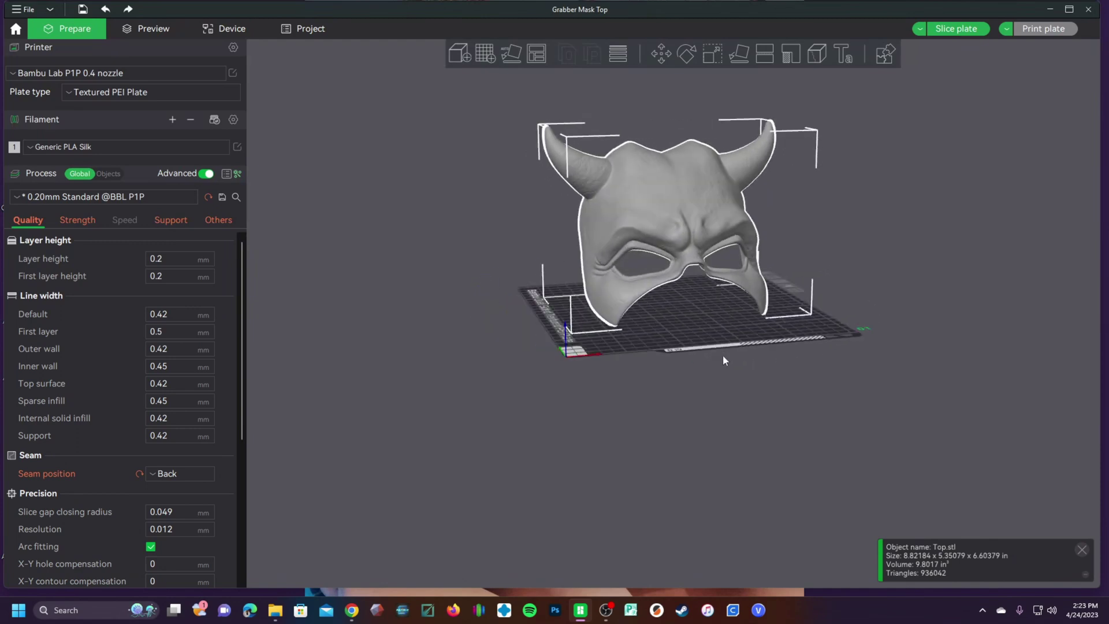
pyautogui.moveTo(671, 249); pyautogui.dragTo(648, 322, button='right')
pyautogui.scroll(4, 624, 370)
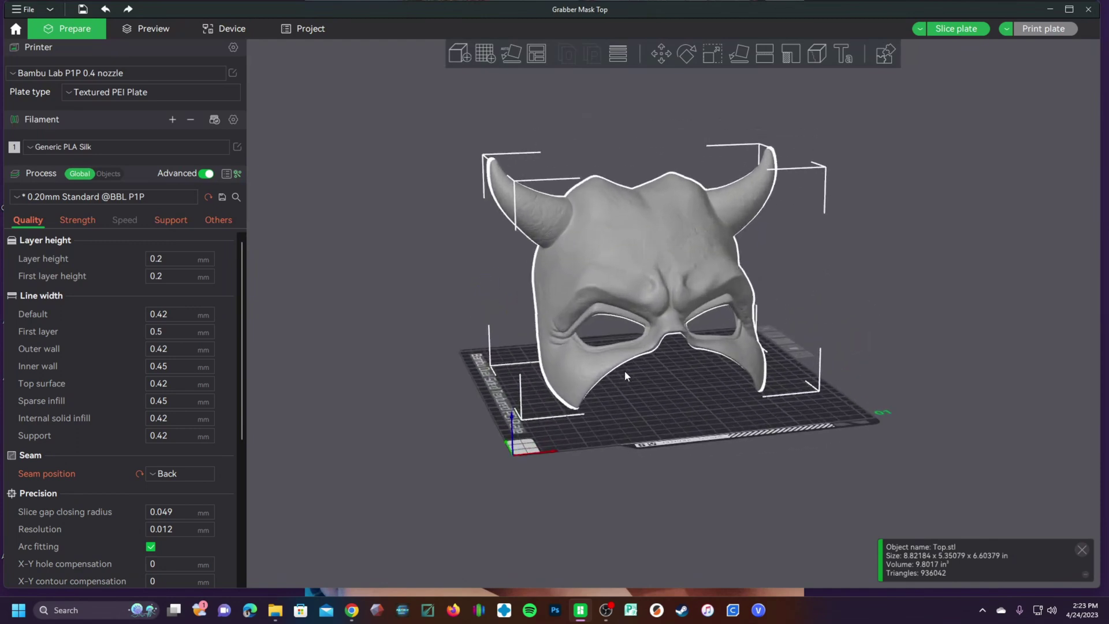
pyautogui.scroll(2, 629, 373)
pyautogui.moveTo(736, 375); pyautogui.dragTo(721, 416)
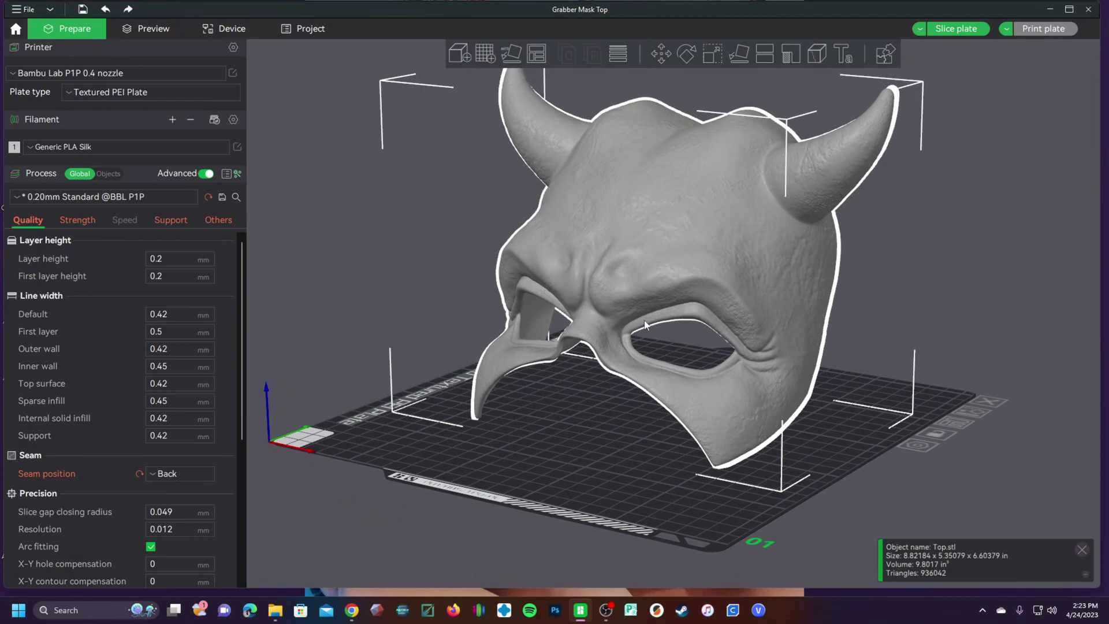
# Step: Drag the mask down with the Move tool until it sits at Z 1.21 in
pyautogui.click(665, 61)
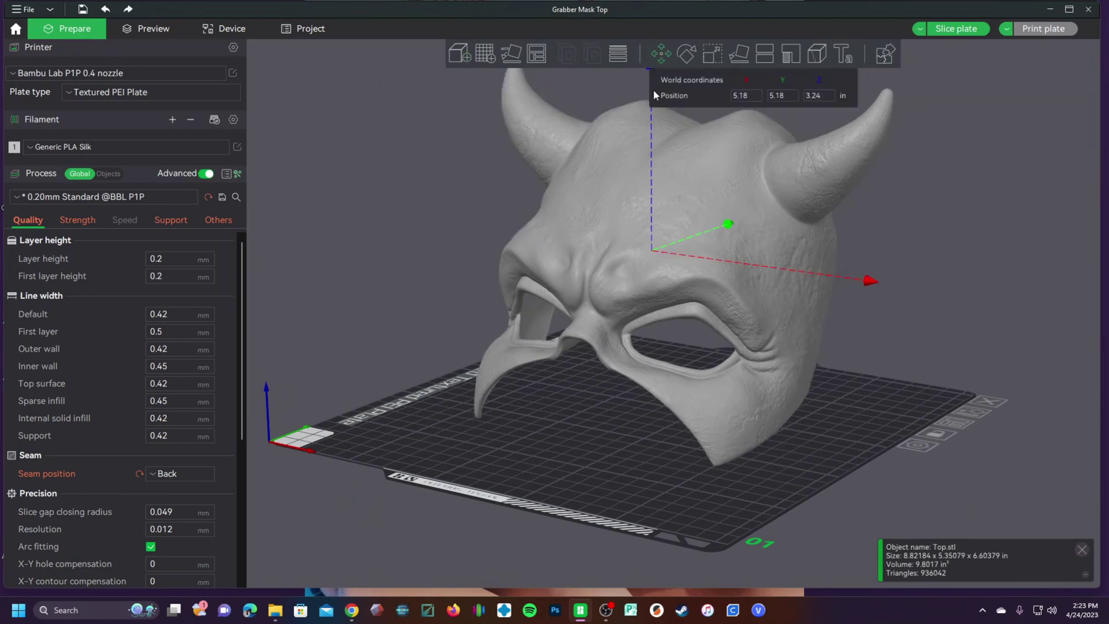
pyautogui.scroll(-1, 640, 135)
pyautogui.moveTo(648, 89); pyautogui.dragTo(643, 190)
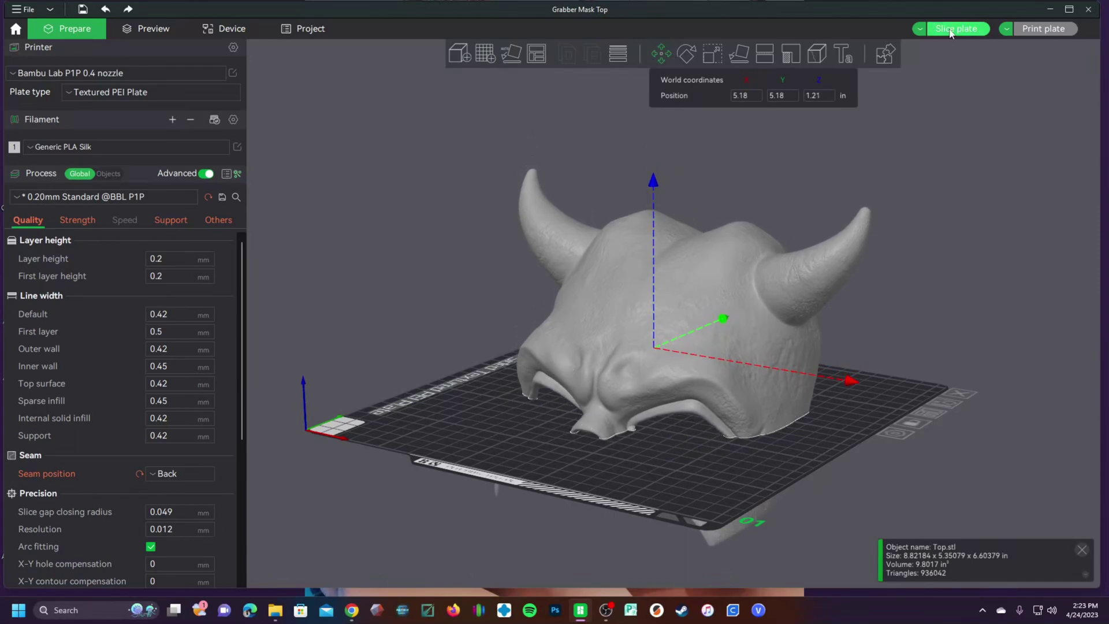
# Step: Slice the plate and orbit, pan and zoom the preview to inspect the mask's supports
pyautogui.click(950, 31)
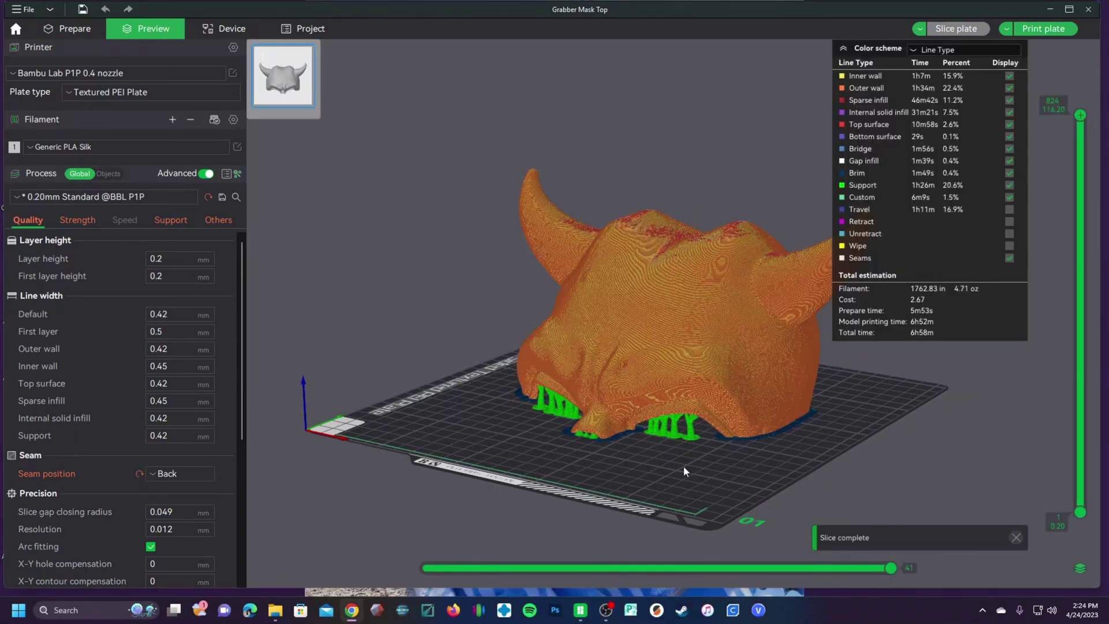
pyautogui.moveTo(683, 465); pyautogui.dragTo(737, 455)
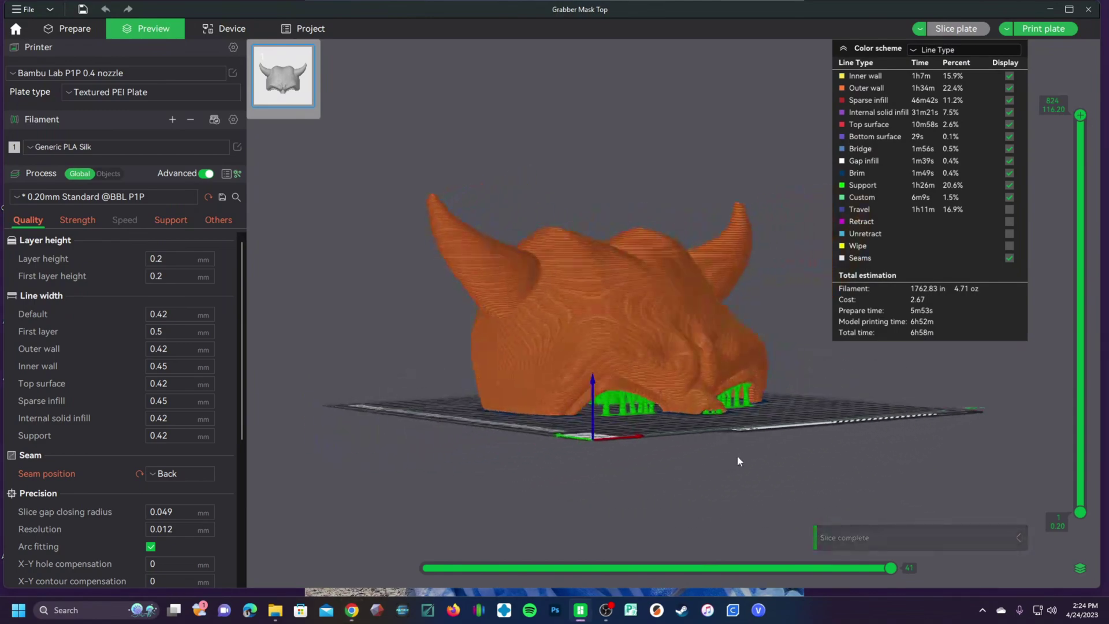
pyautogui.scroll(6, 689, 462)
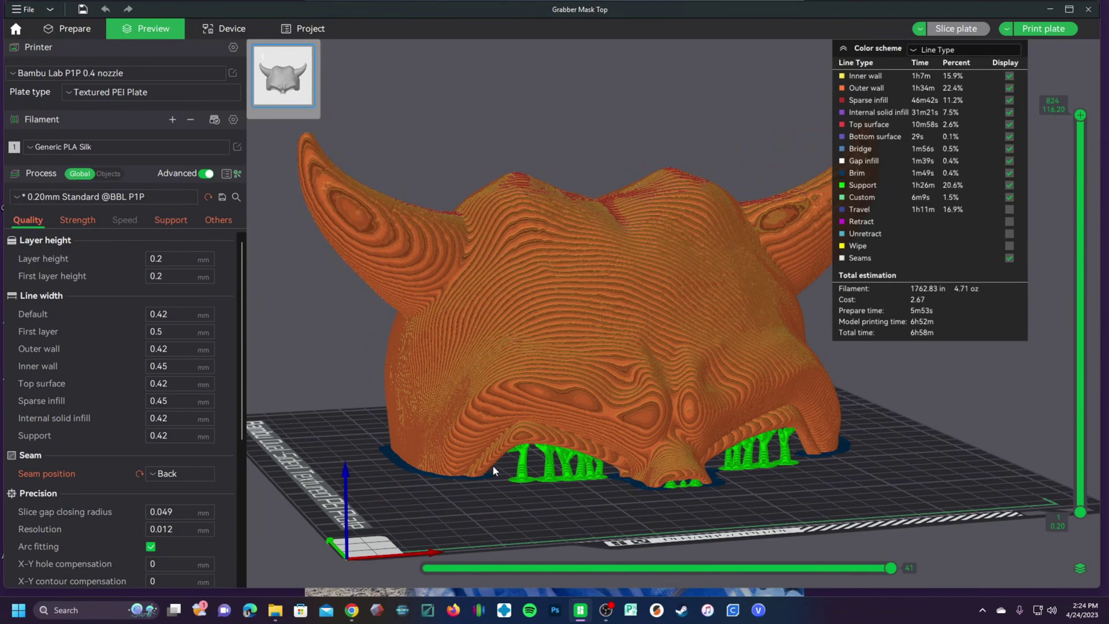
pyautogui.moveTo(749, 463); pyautogui.dragTo(697, 467)
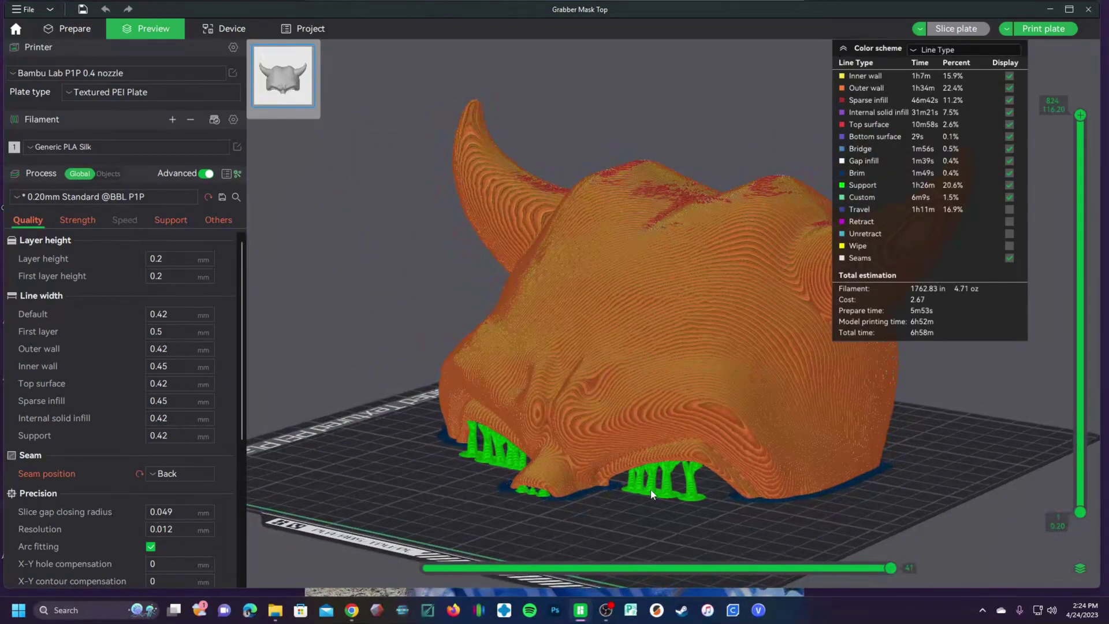
pyautogui.scroll(5, 650, 494)
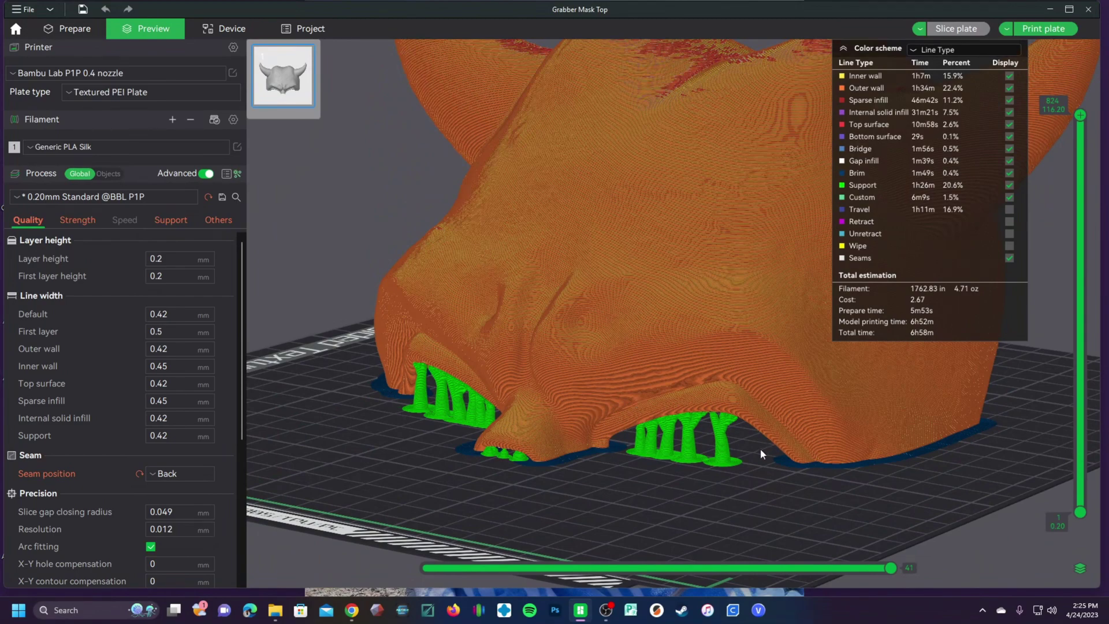
pyautogui.scroll(-10, 736, 440)
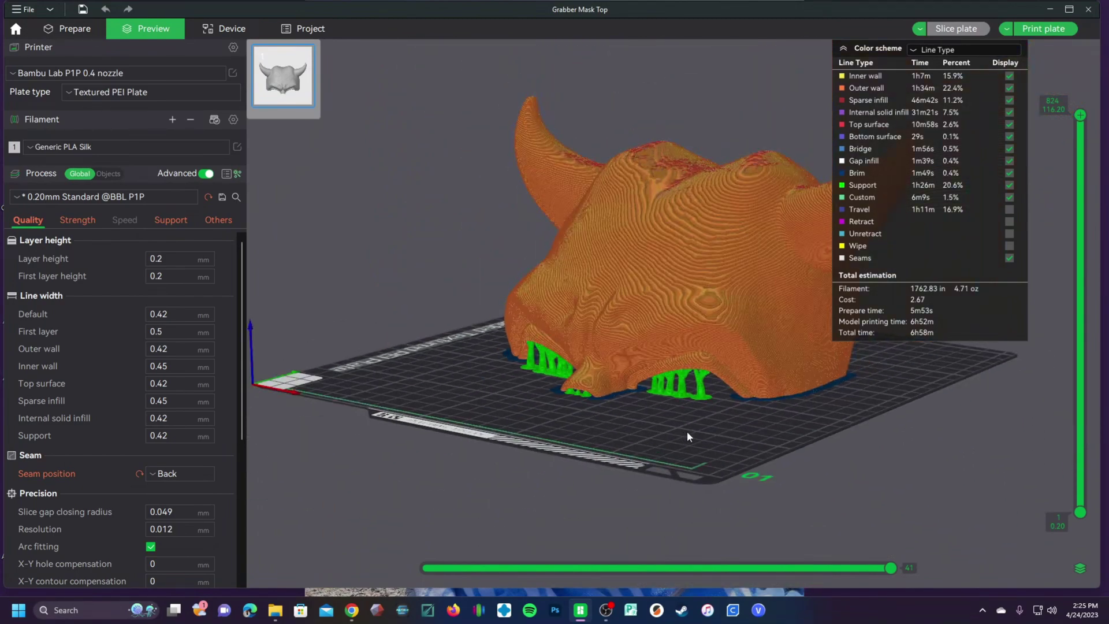
pyautogui.moveTo(754, 435); pyautogui.dragTo(709, 375)
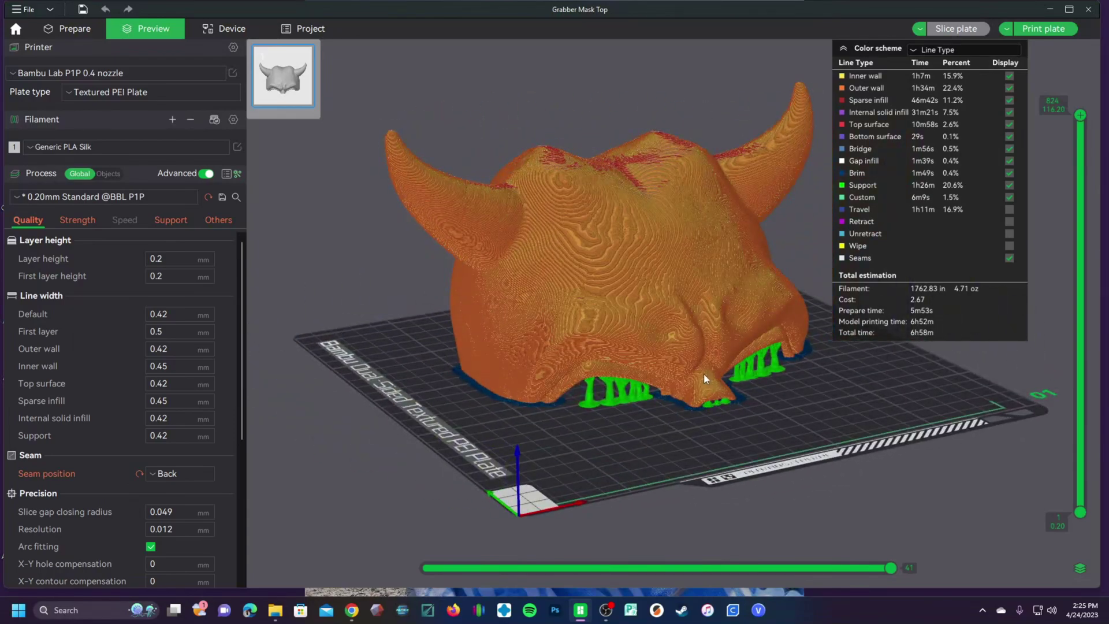
pyautogui.moveTo(705, 373); pyautogui.dragTo(630, 394, button='right')
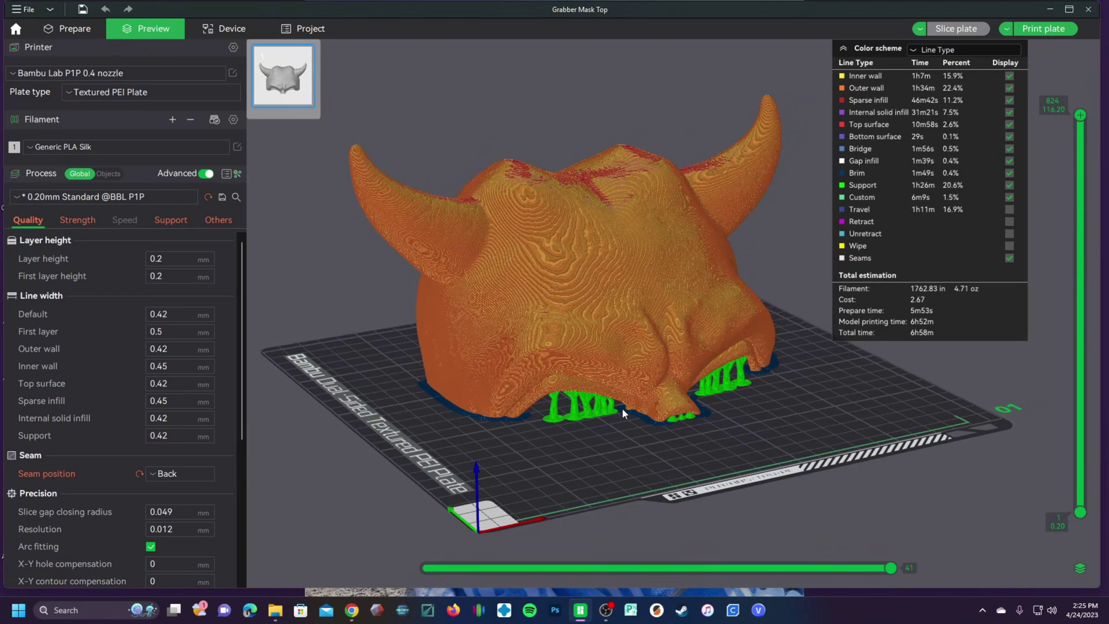
pyautogui.moveTo(786, 414); pyautogui.dragTo(487, 407)
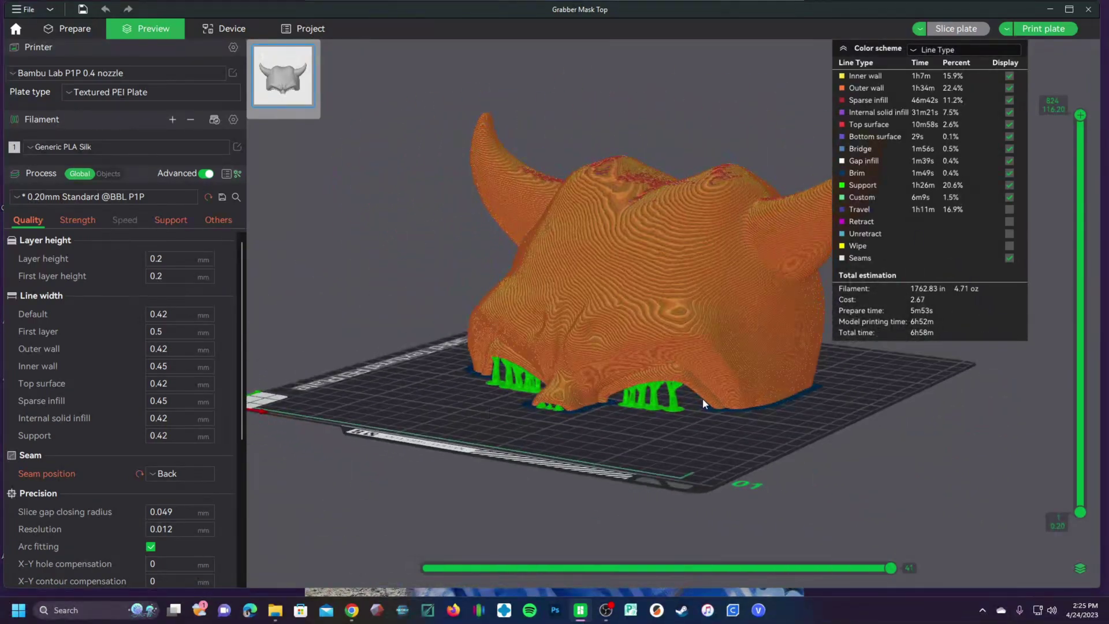
pyautogui.scroll(-3, 703, 398)
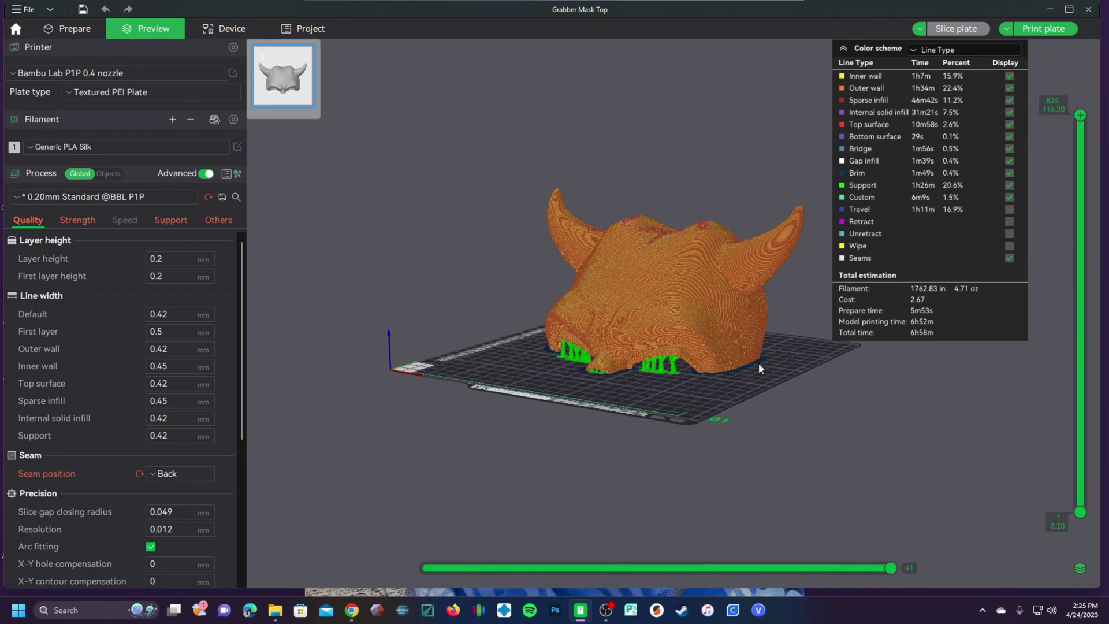
pyautogui.moveTo(760, 365); pyautogui.dragTo(698, 384, button='right')
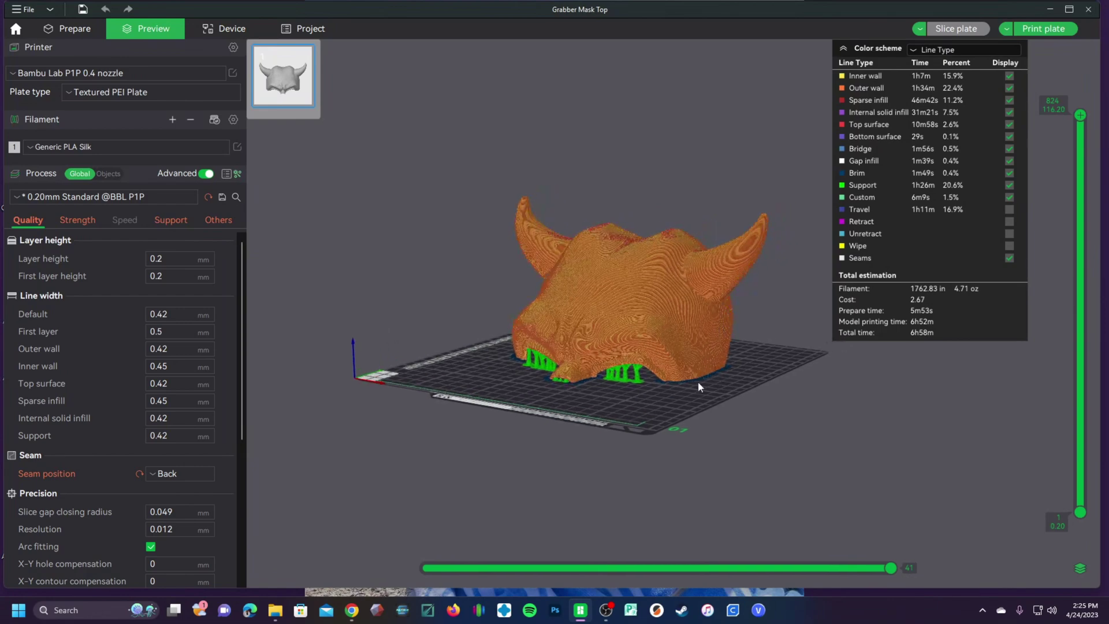
# Step: Back in Prepare, raise the mask with the Move tool fully onto the plate at Z 3.24 in
pyautogui.click(85, 37)
pyautogui.press('m')
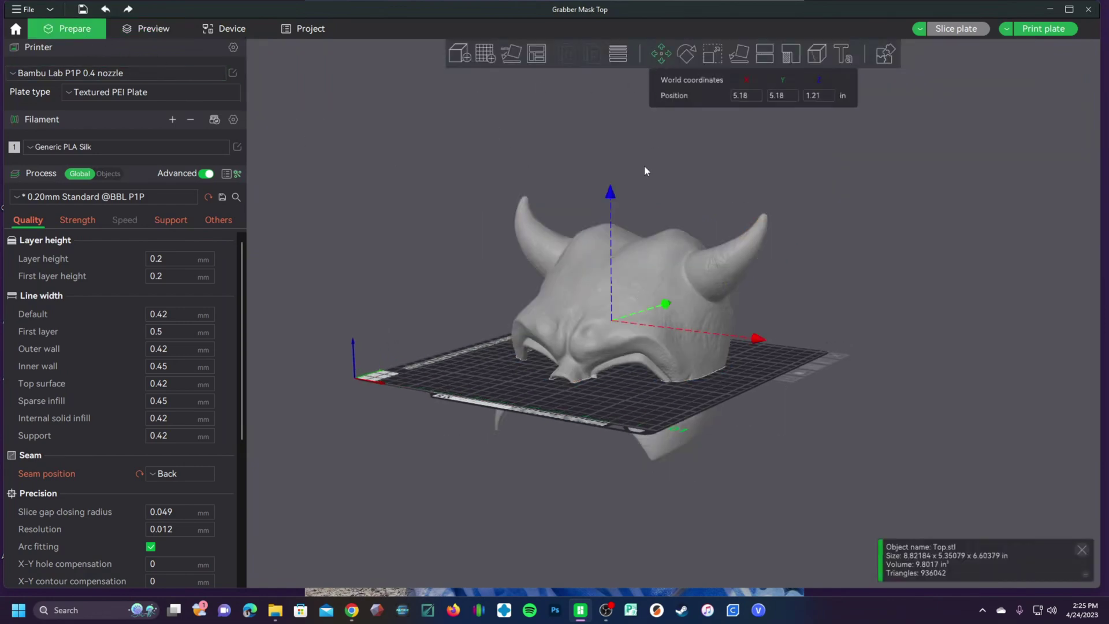
pyautogui.moveTo(611, 191)
pyautogui.mouseDown()
pyautogui.moveTo(620, 114)
pyautogui.moveTo(618, 125)
pyautogui.mouseUp()
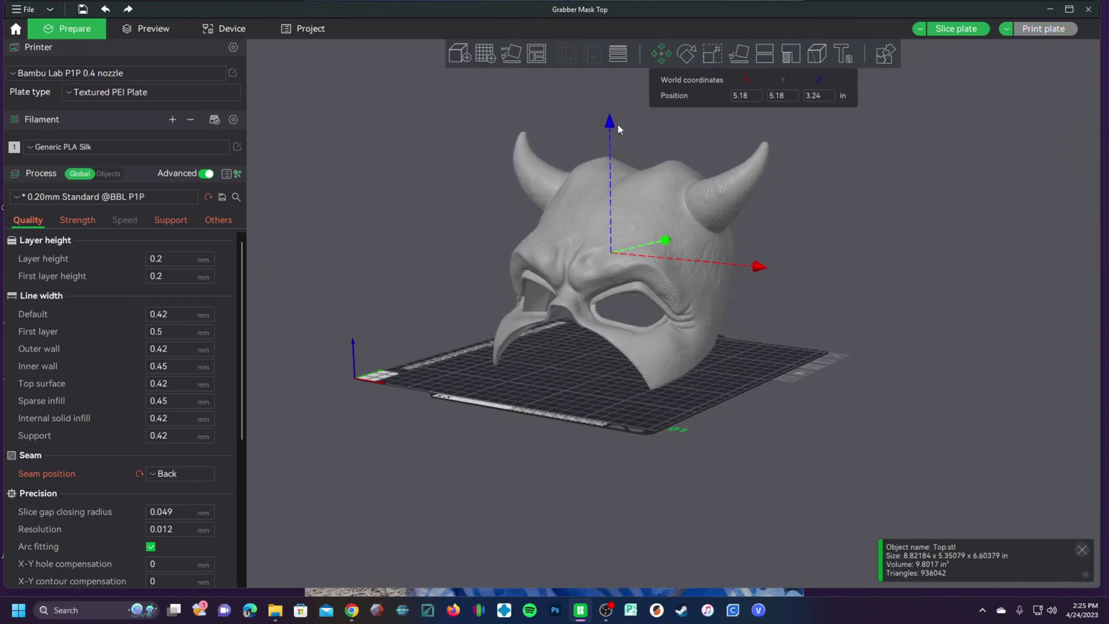